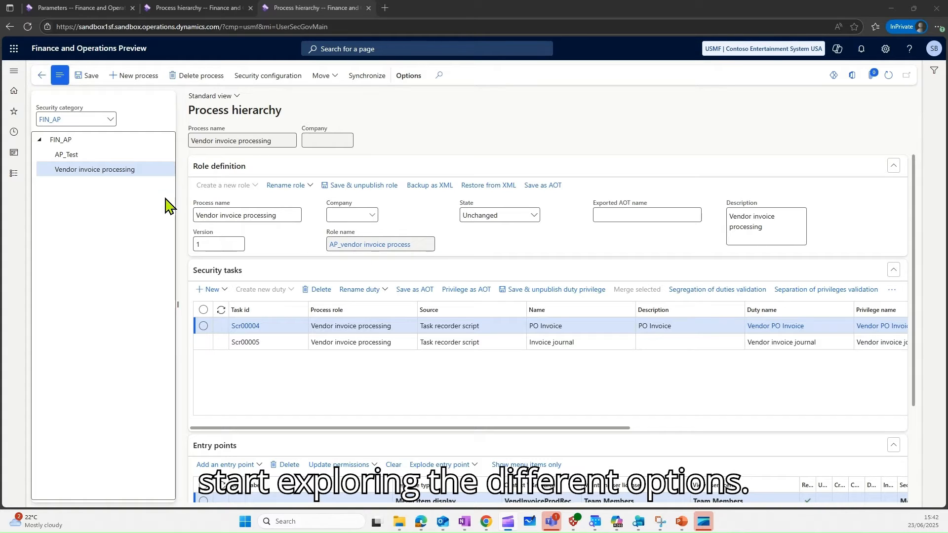
Step: Select the Vendor invoice processing process and review the actions available for its security tasks, including the additional loading options
click(102, 170)
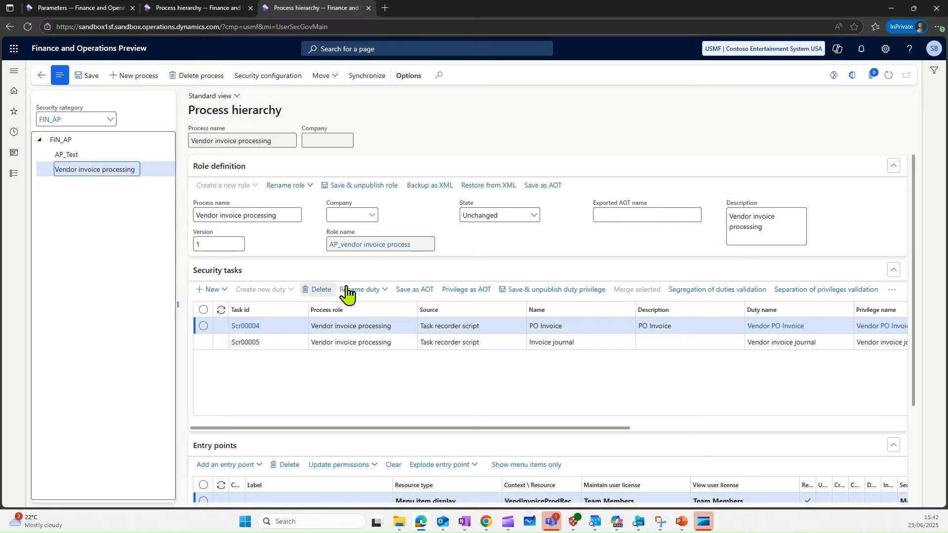
drag(588, 429, 767, 428)
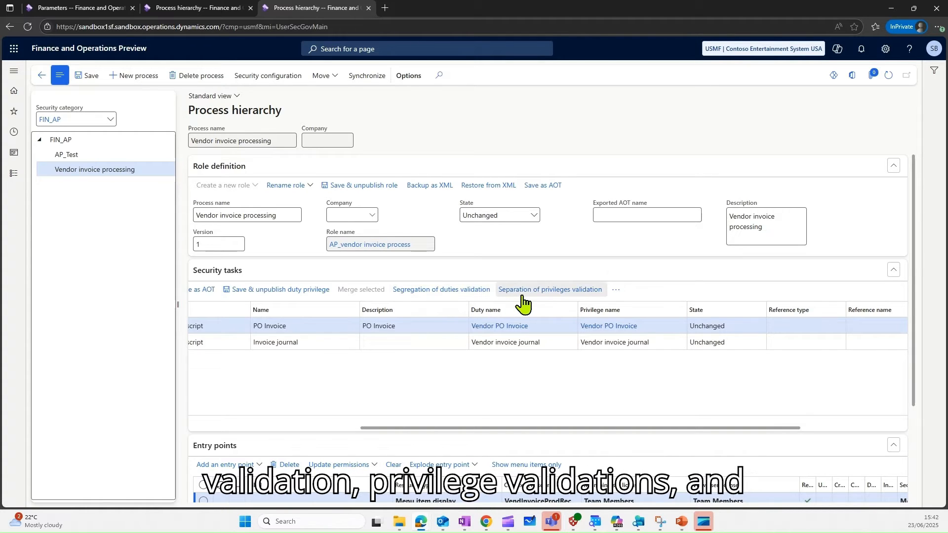
click(617, 290)
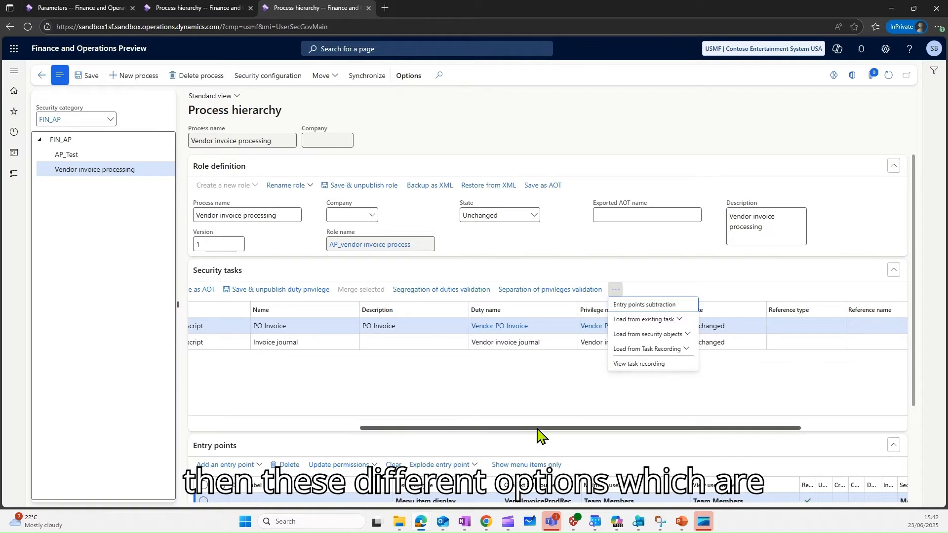
drag(538, 434, 364, 360)
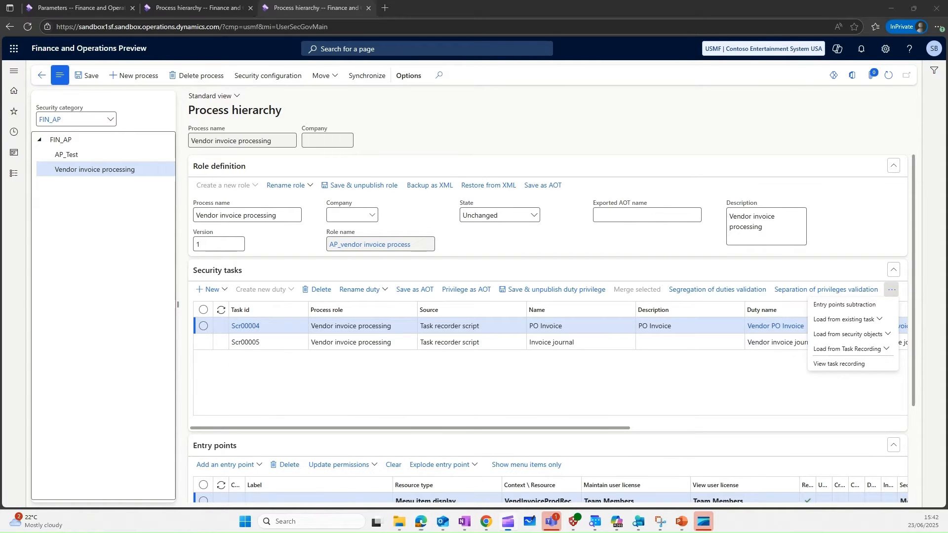
Step: Run the segregation of duties validation for the PO Invoice task and compare it with Create and post vendor PO invoices and AP_Pendinginvoice
click(701, 297)
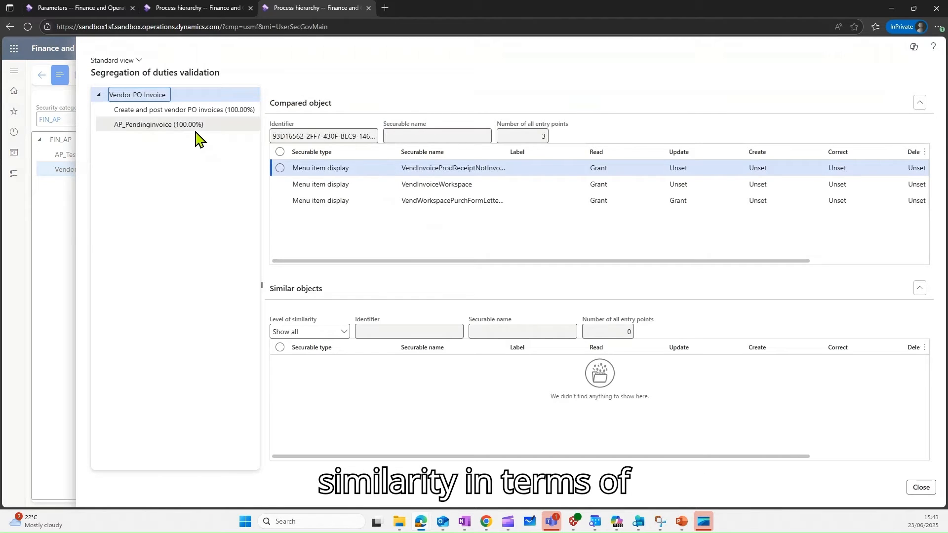
click(182, 109)
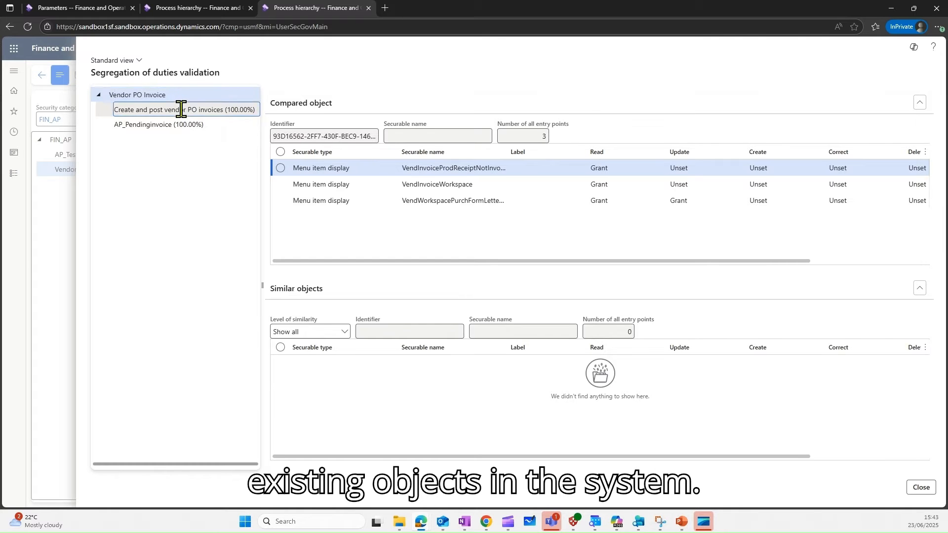
click(178, 125)
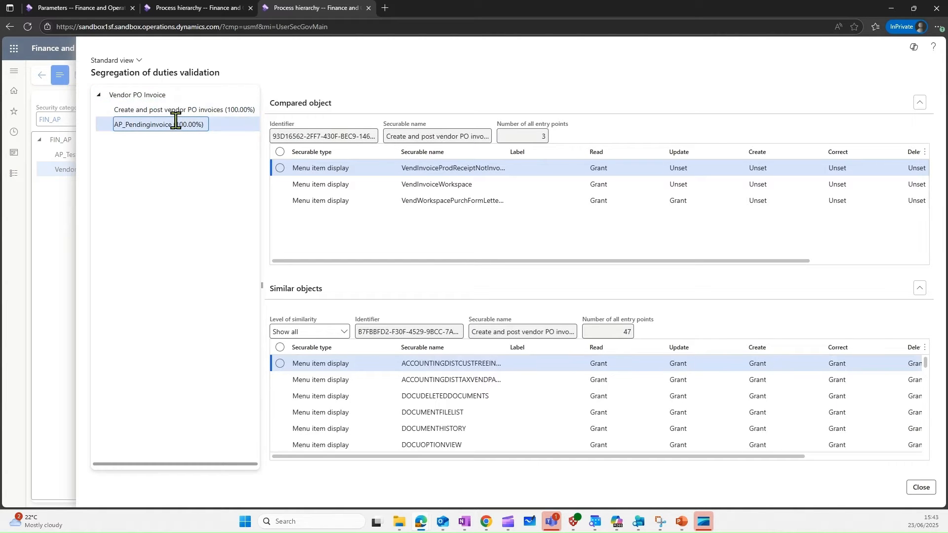
click(152, 94)
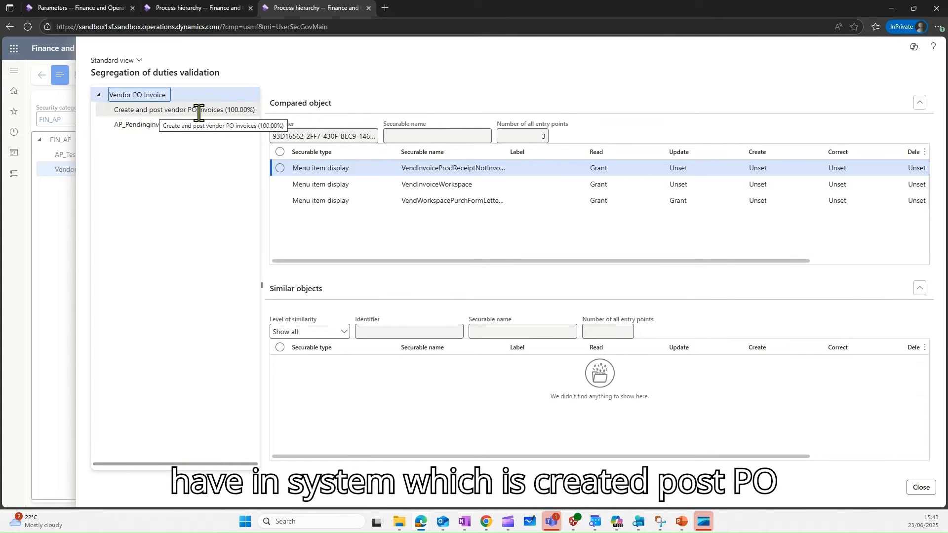
click(134, 125)
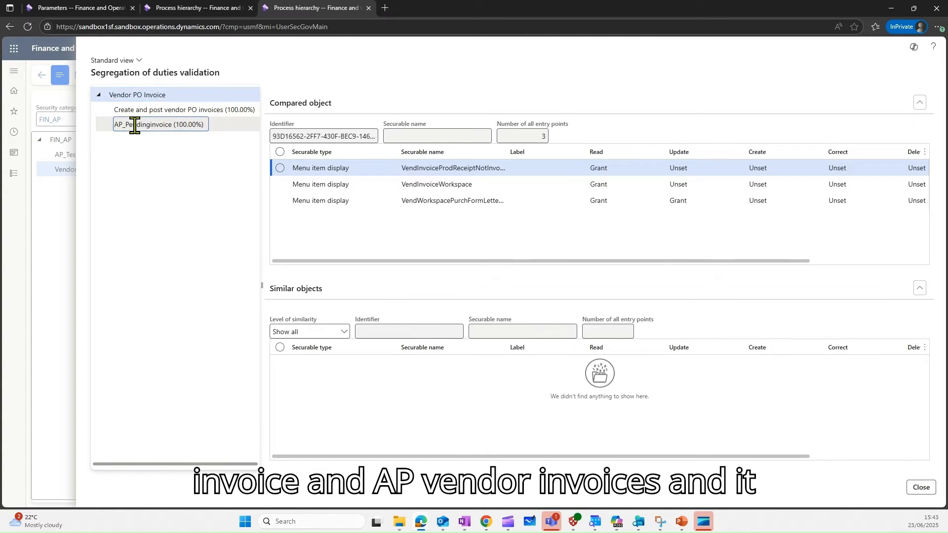
click(151, 109)
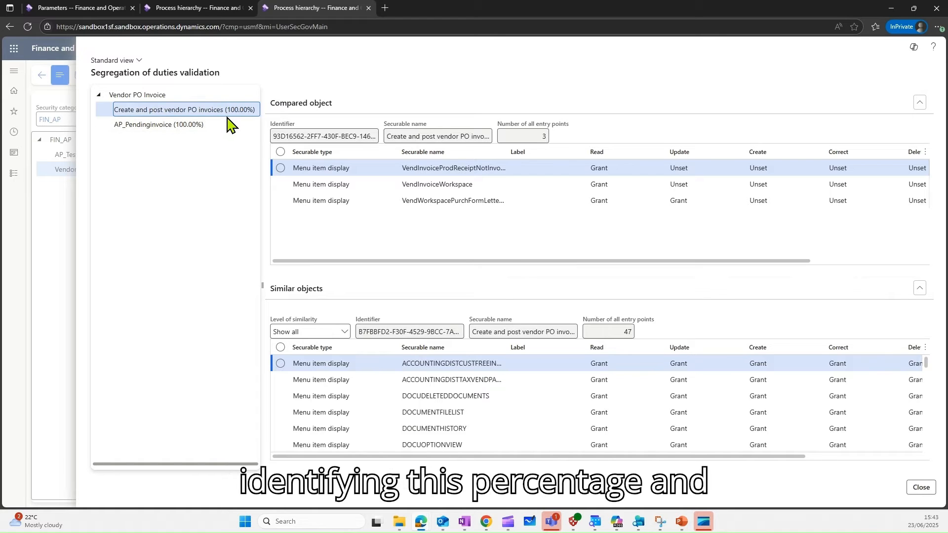
Step: Check the level for similarity validation in the security governance parameters, and close the segregation of duties validation
click(108, 11)
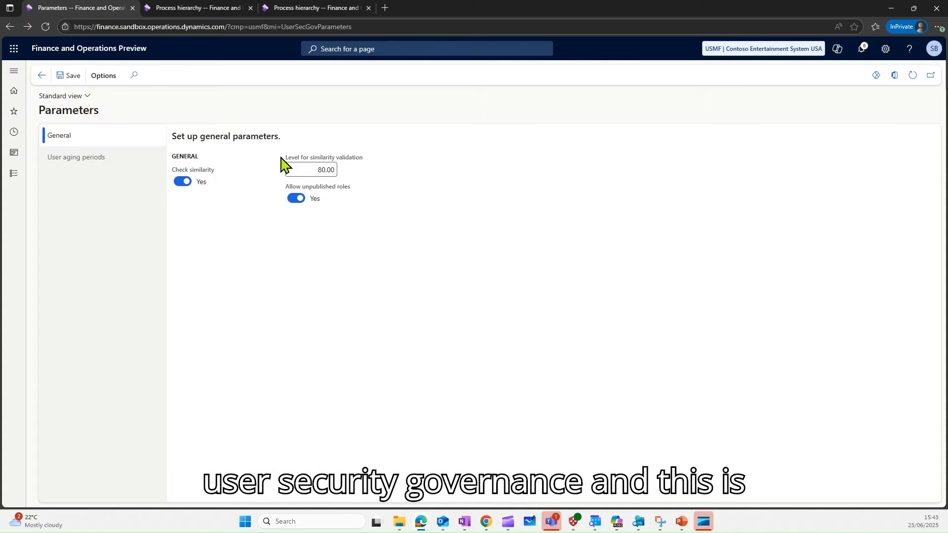
mouse_move(283, 159)
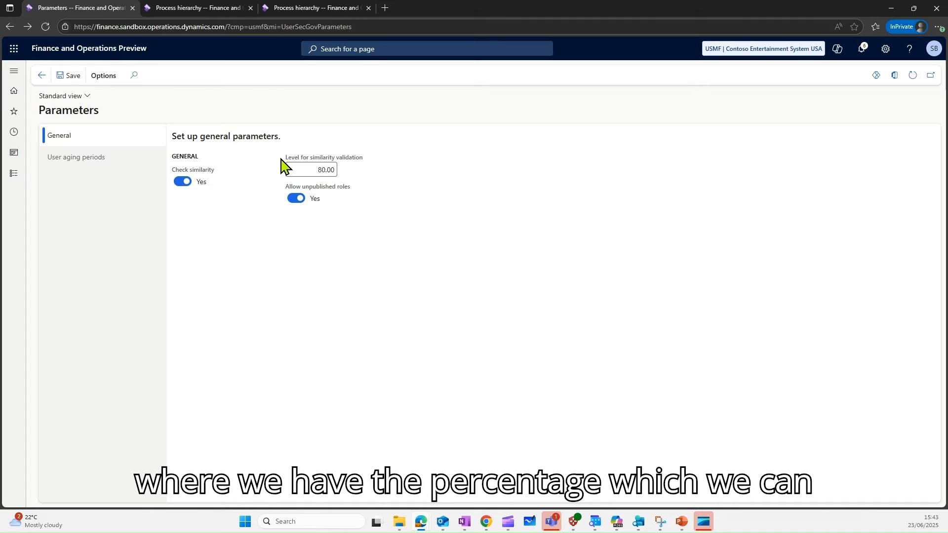
click(296, 8)
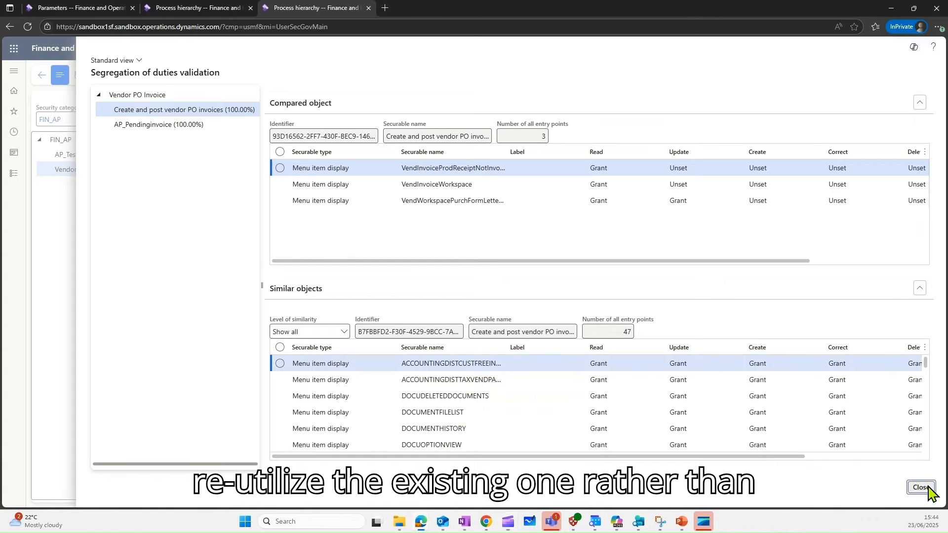
click(926, 488)
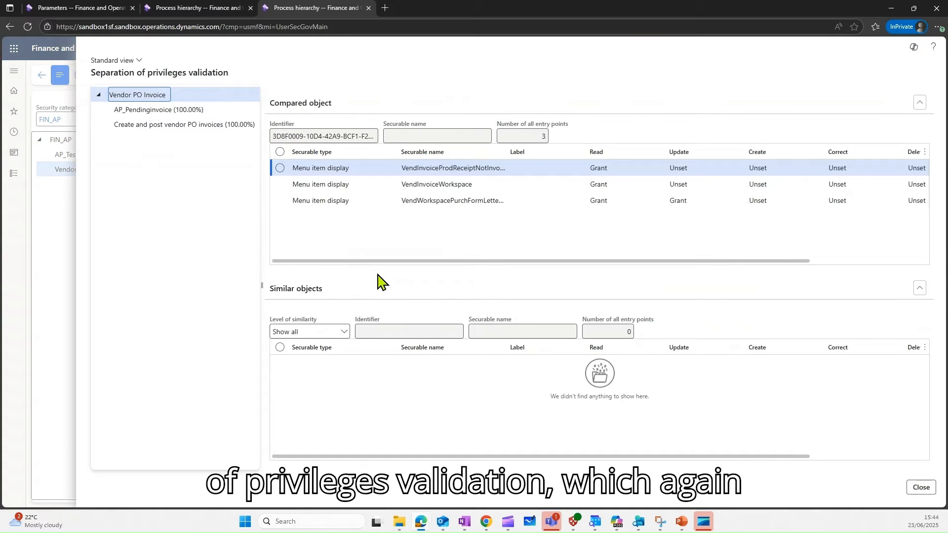
Step: Compare Vendor PO Invoice with AP_Pendinginvoice and Create and post vendor PO invoices in the separation of privileges validation
click(166, 110)
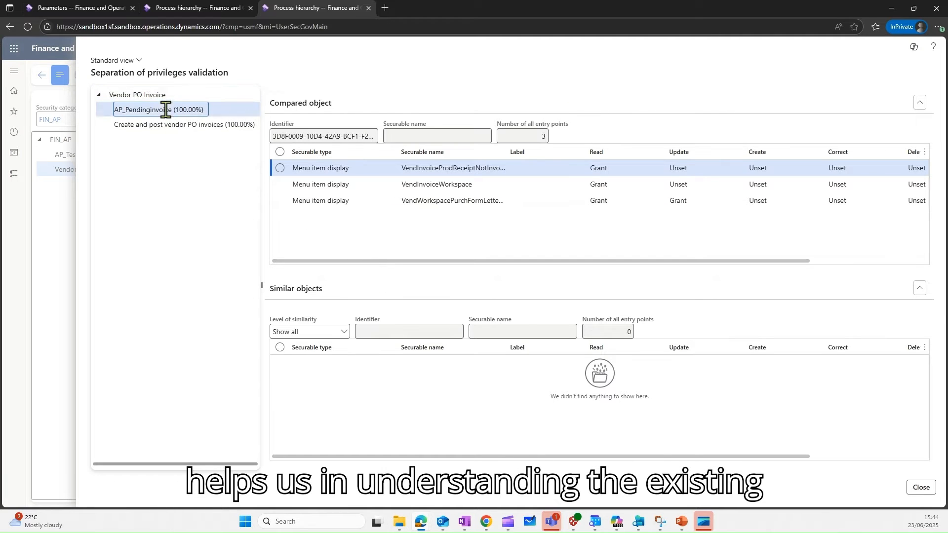
click(165, 124)
click(163, 111)
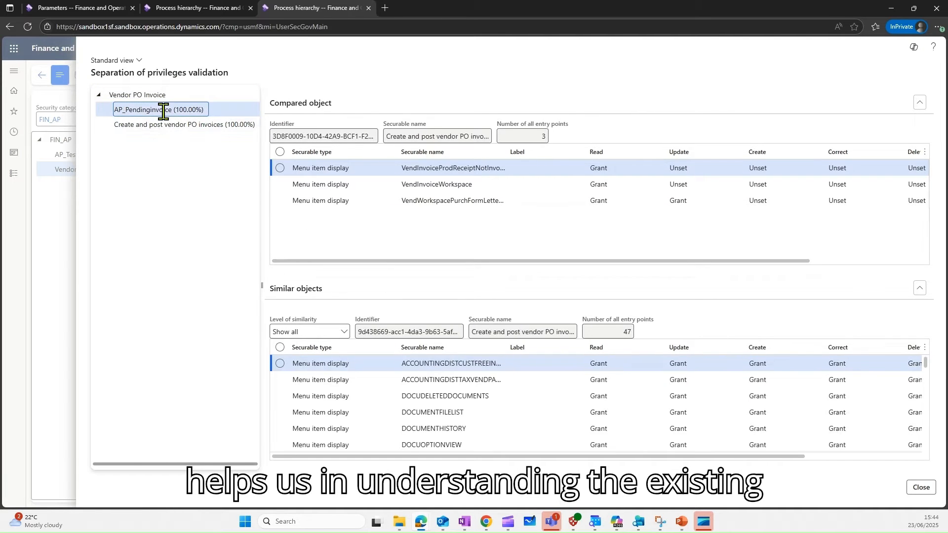
click(167, 125)
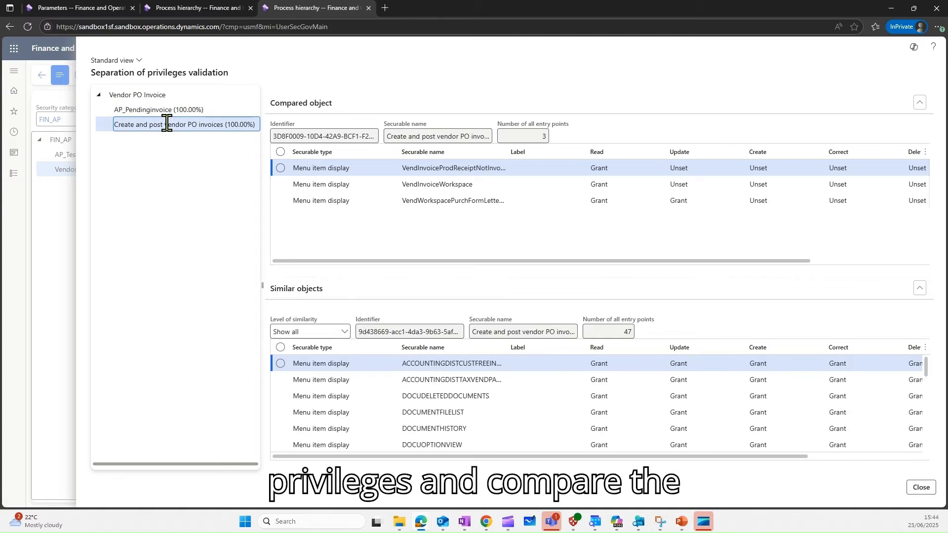
click(159, 111)
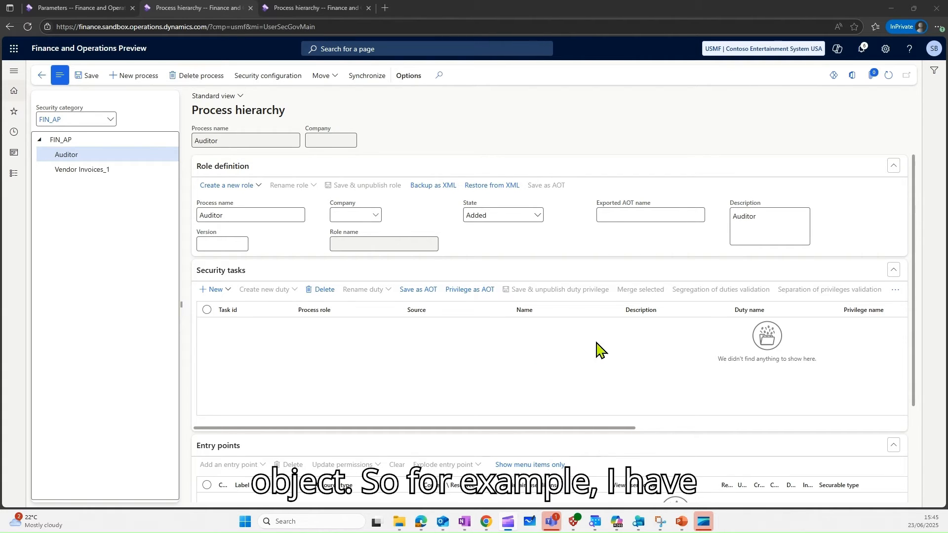
Step: Open loading from security objects for the Auditor process and choose Auditor as the role name
click(116, 157)
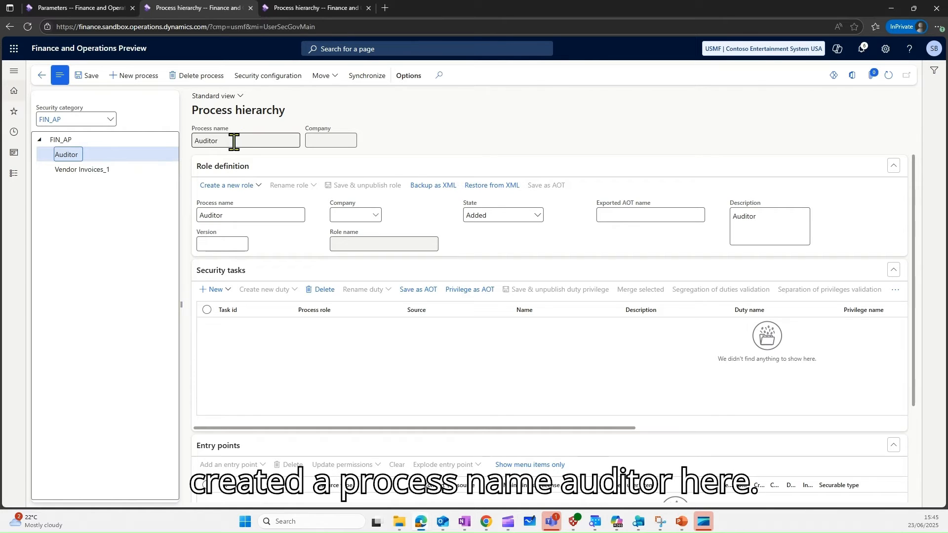
click(893, 293)
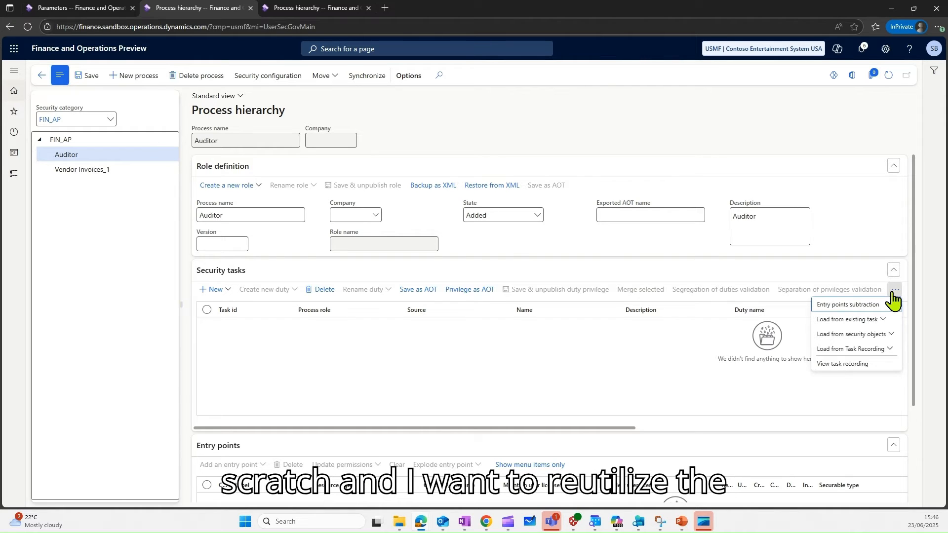
click(892, 338)
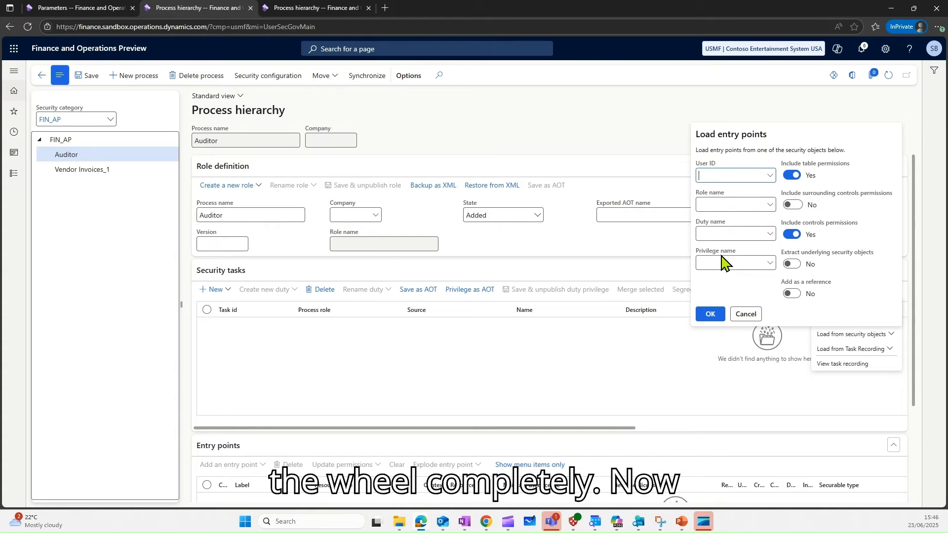
click(768, 206)
click(770, 207)
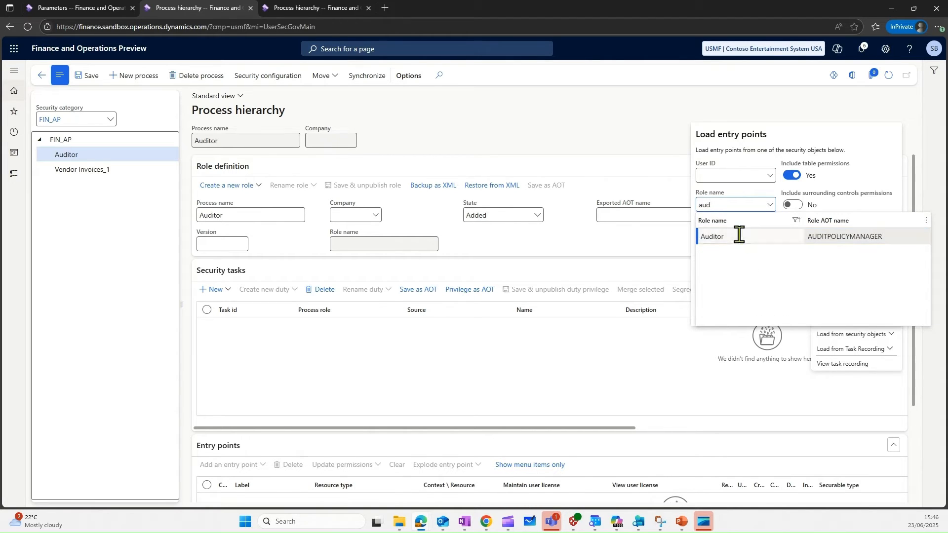
click(739, 234)
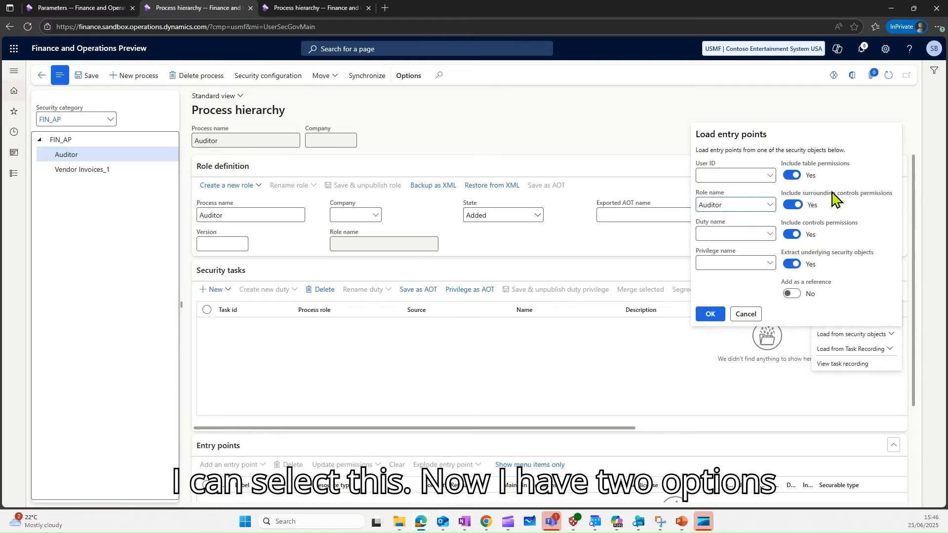
Step: Set Add as a reference to Yes and load the Auditor role into the process's security tasks
click(792, 294)
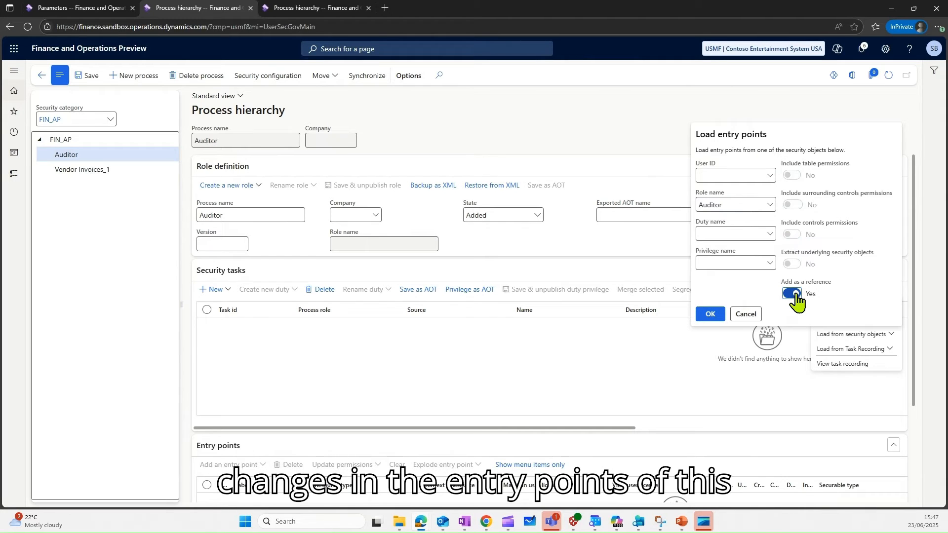
click(792, 293)
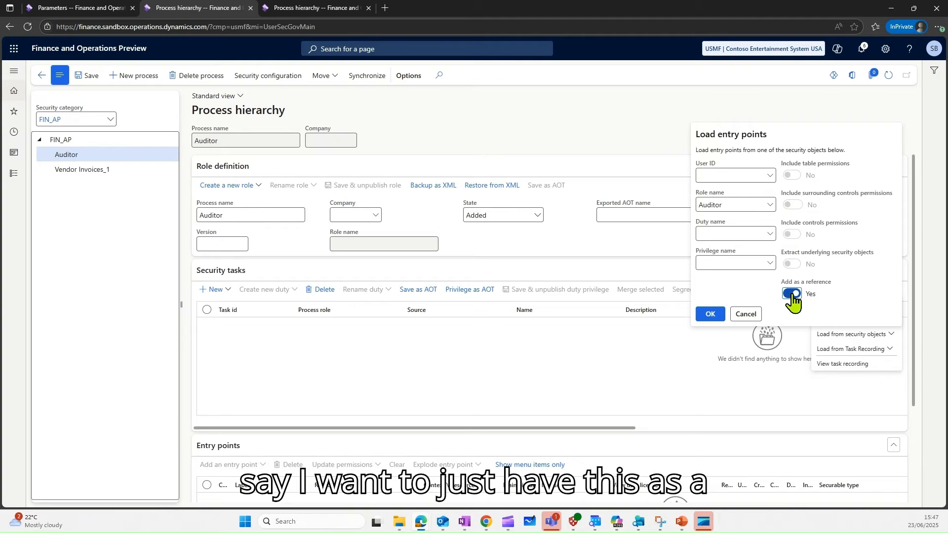
double_click(836, 295)
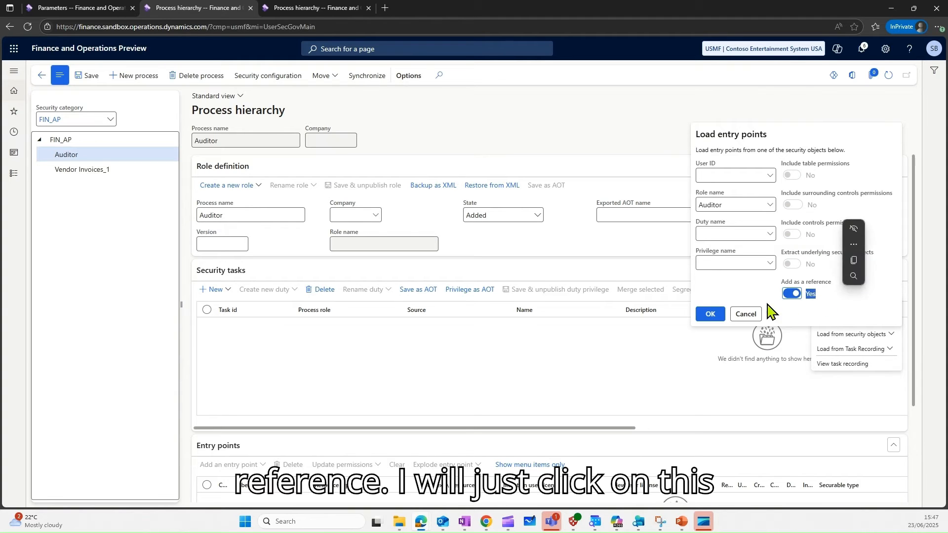
click(707, 315)
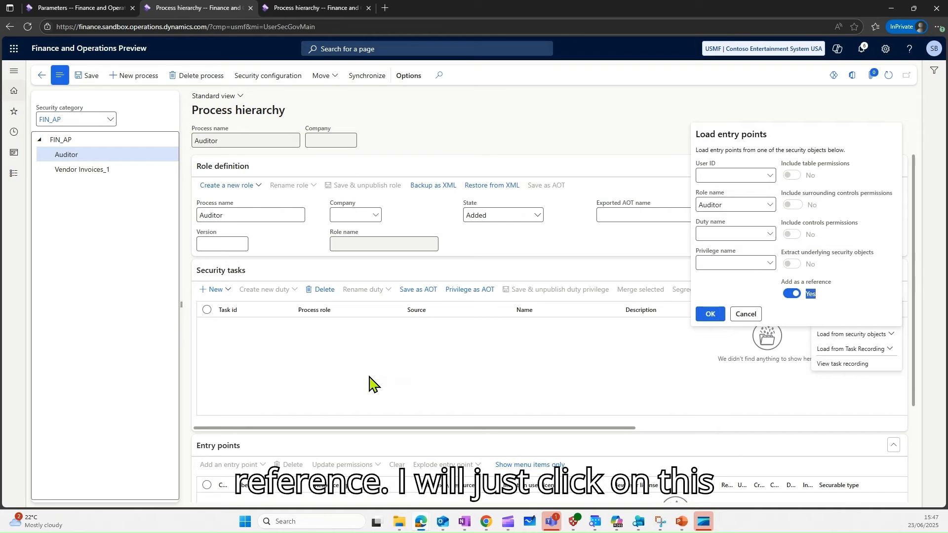
click(358, 384)
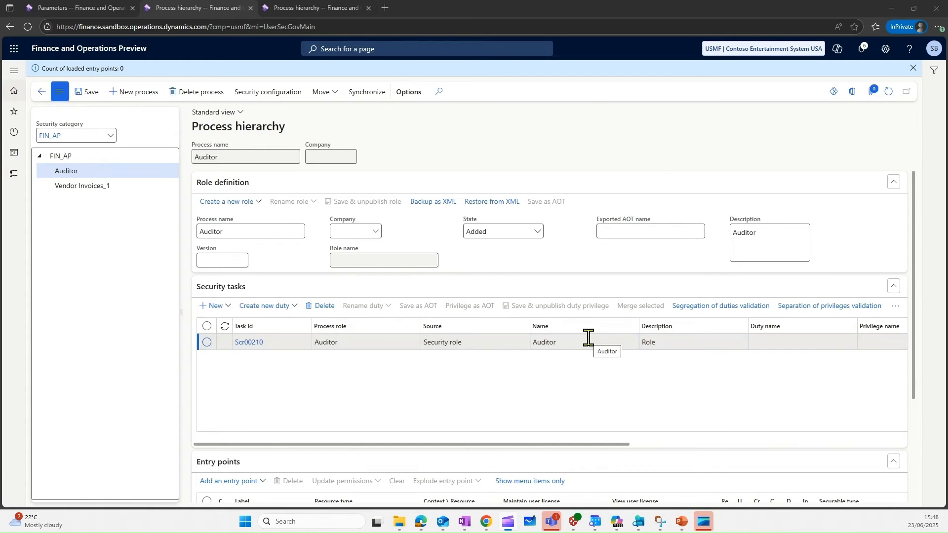
click(895, 307)
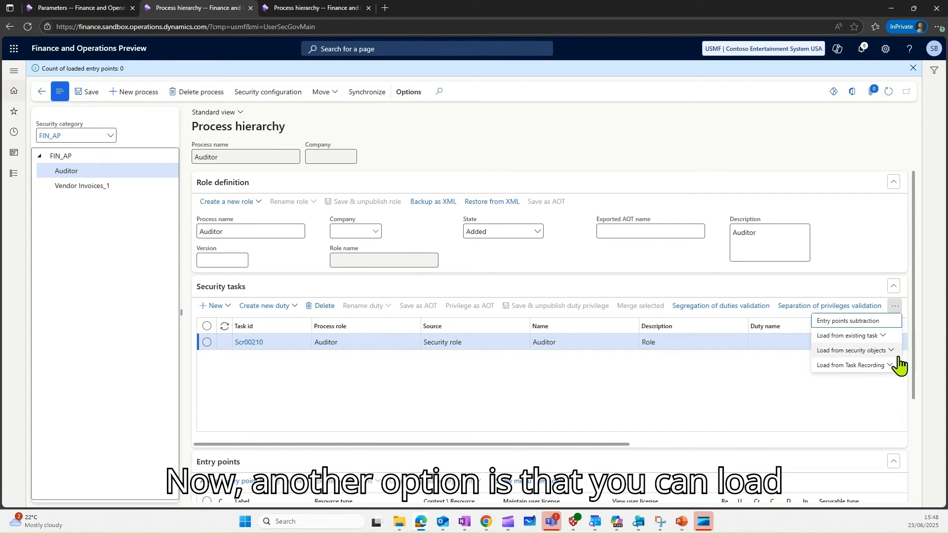
click(884, 338)
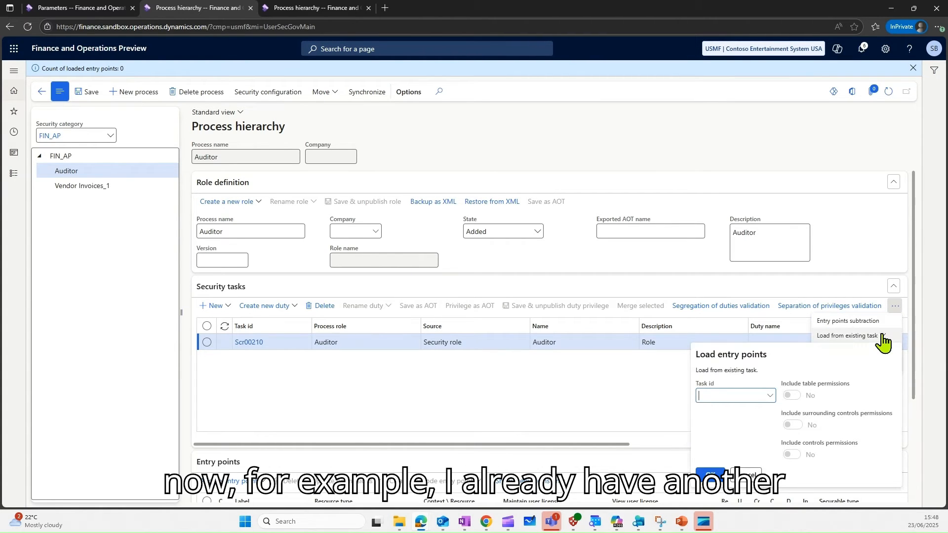
click(96, 187)
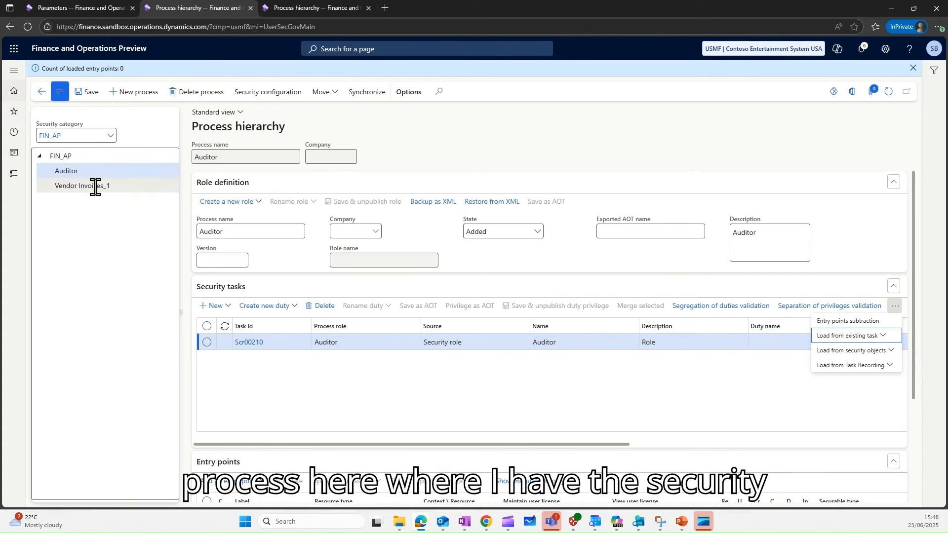
Step: Review the security tasks of the Vendor Invoices_1 process, and return to the security role task in the Auditor process
click(95, 188)
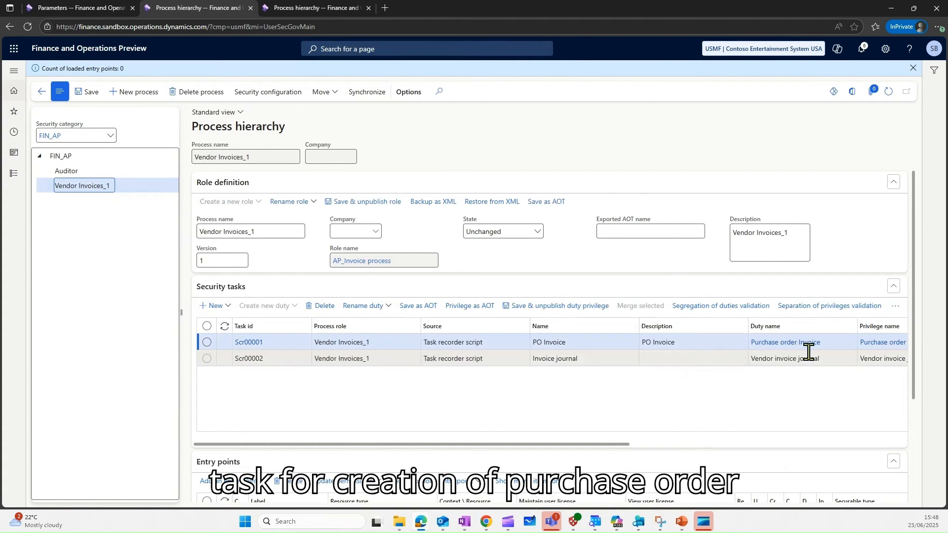
mouse_move(798, 360)
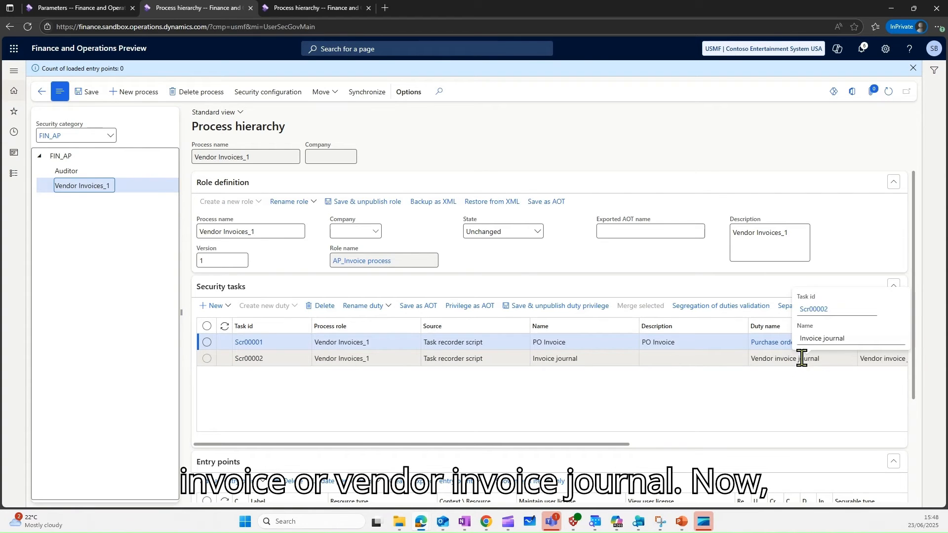
click(72, 171)
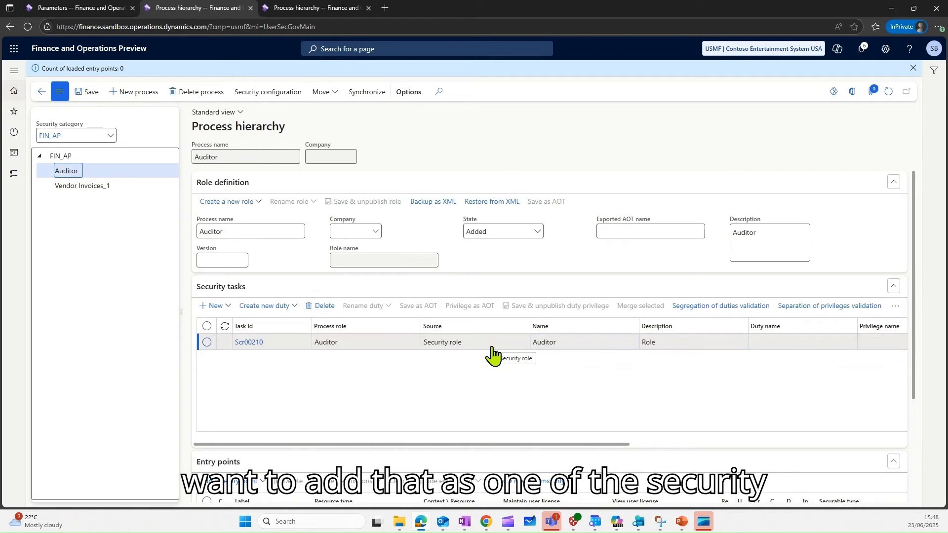
click(491, 344)
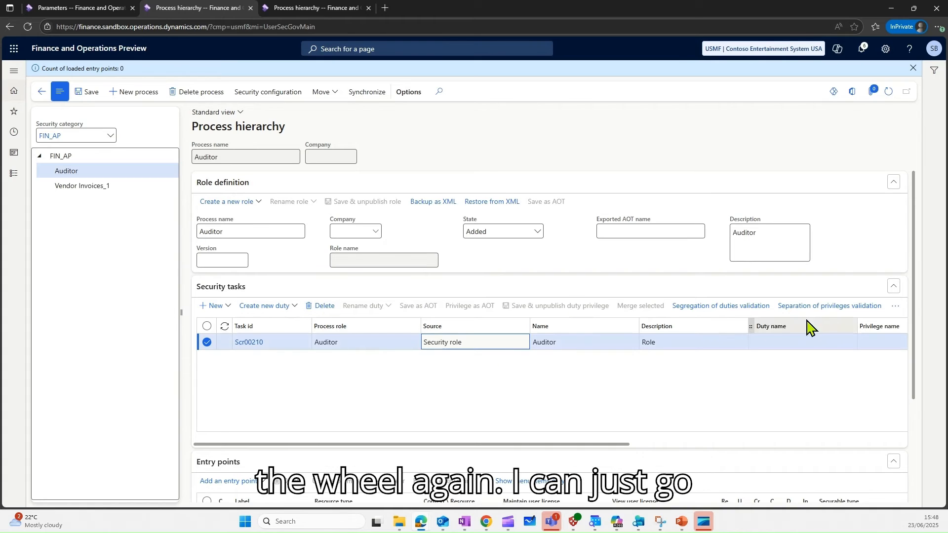
Step: Load the existing PO Invoice task Scr00001 into the security tasks of the Auditor process
click(894, 306)
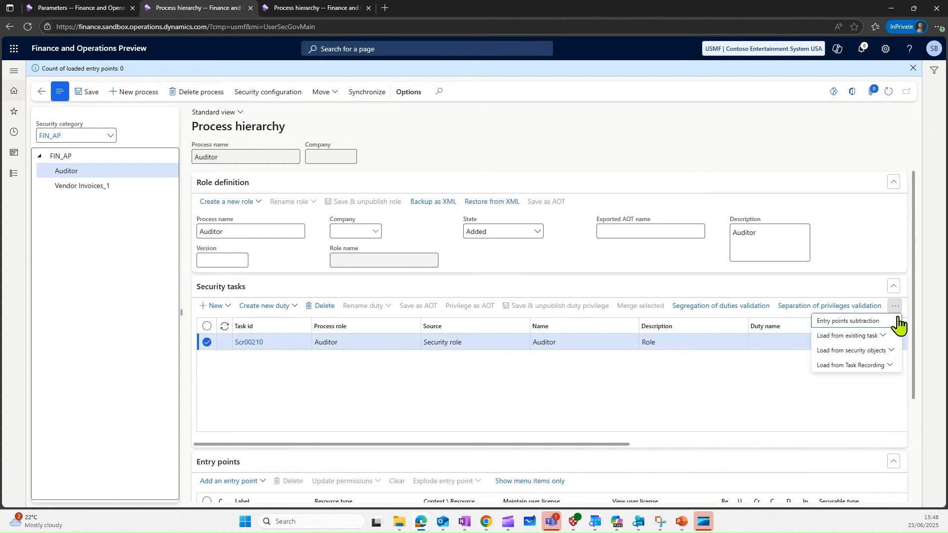
click(883, 340)
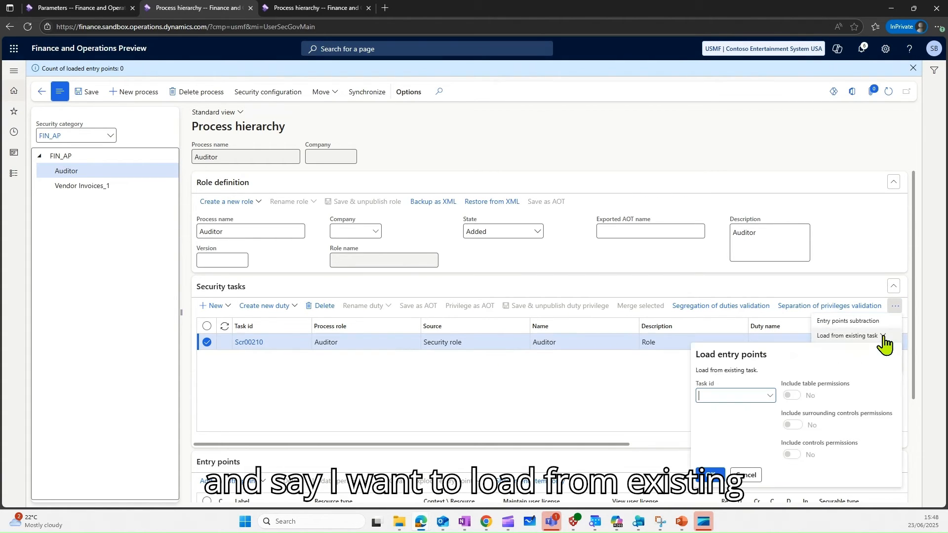
click(770, 395)
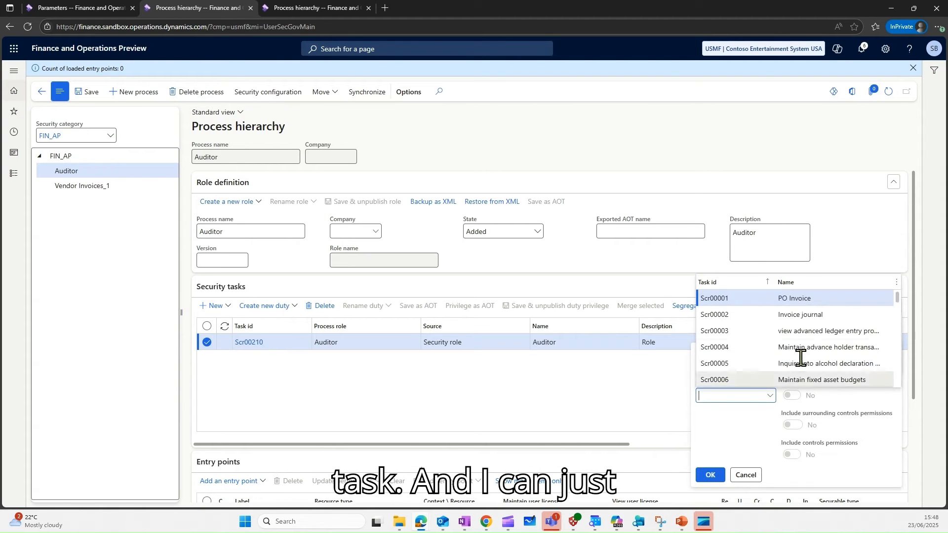
click(787, 299)
click(709, 475)
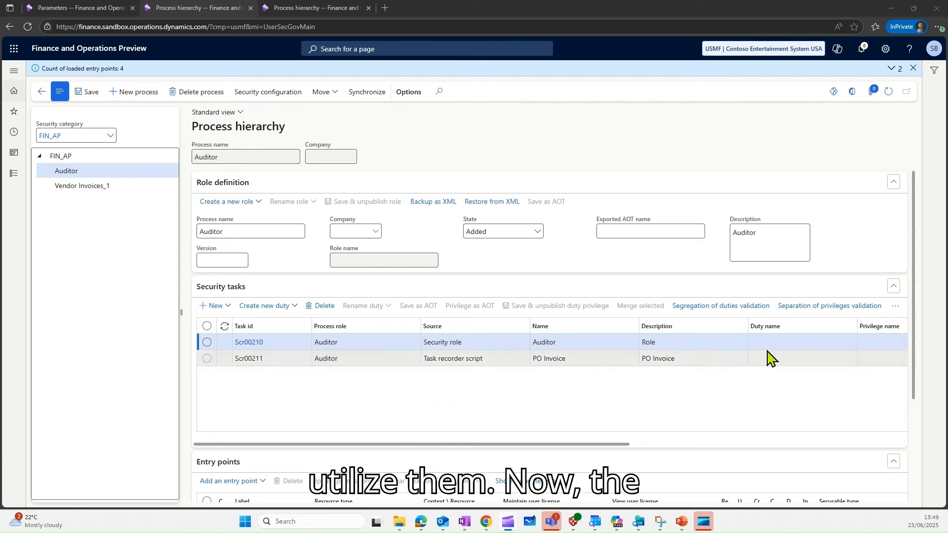
Step: Start an entry points subtraction for the Auditor process and load the original entry points from the Auditor role
click(895, 306)
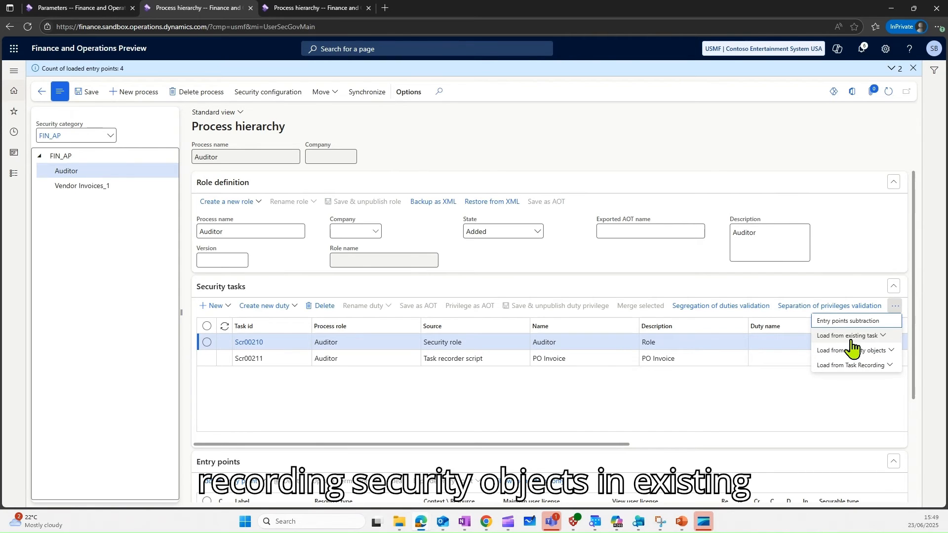
click(831, 322)
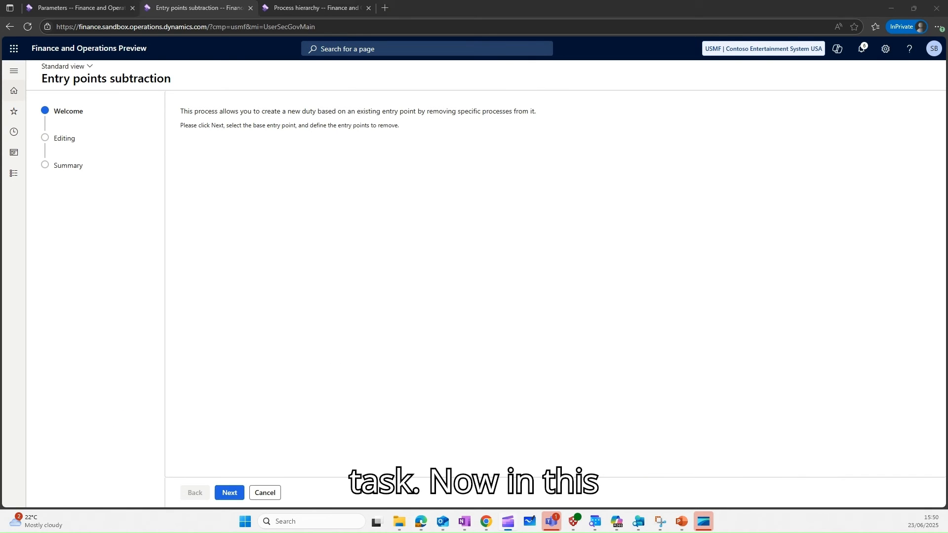
click(235, 494)
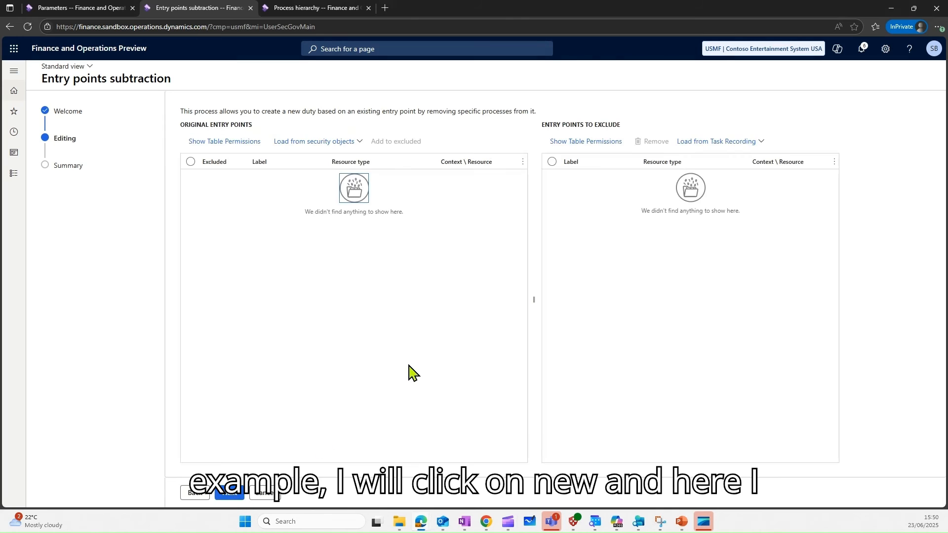
click(360, 144)
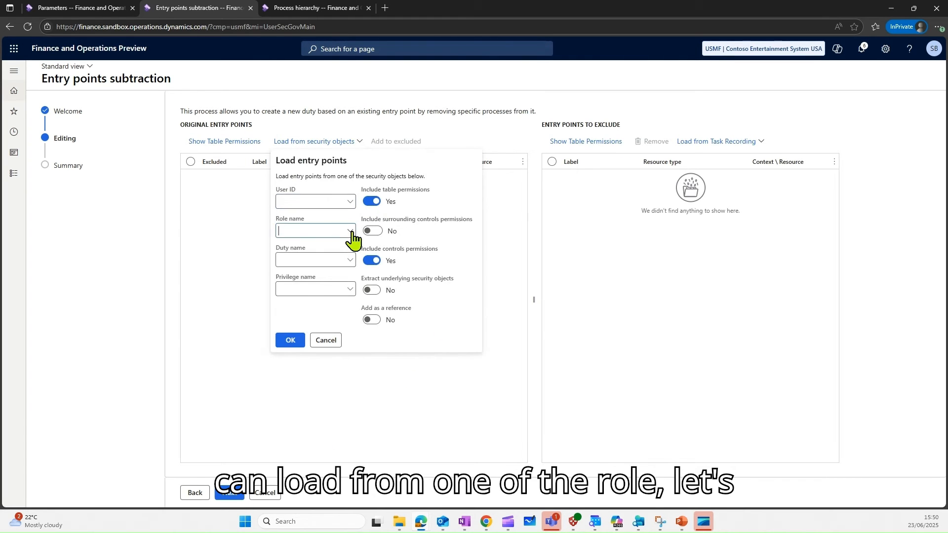
click(351, 232)
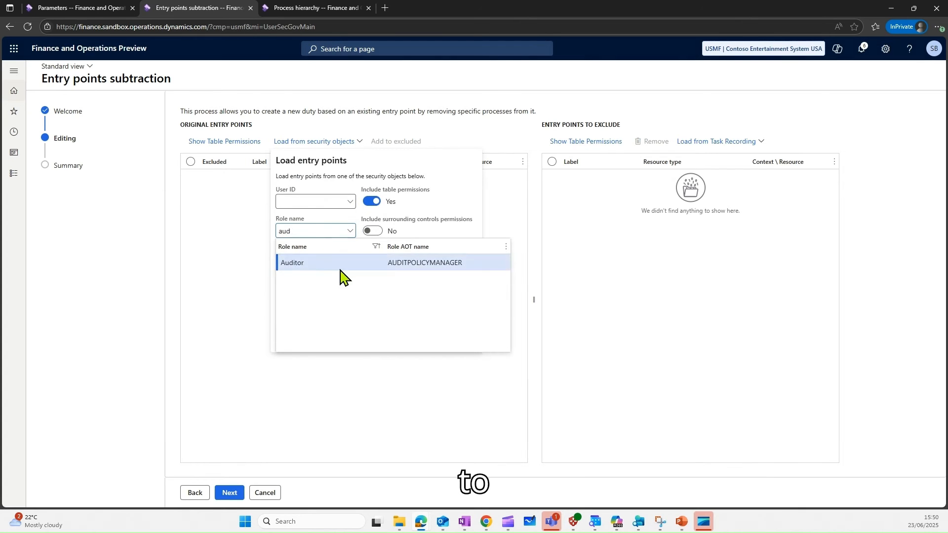
click(335, 267)
click(290, 341)
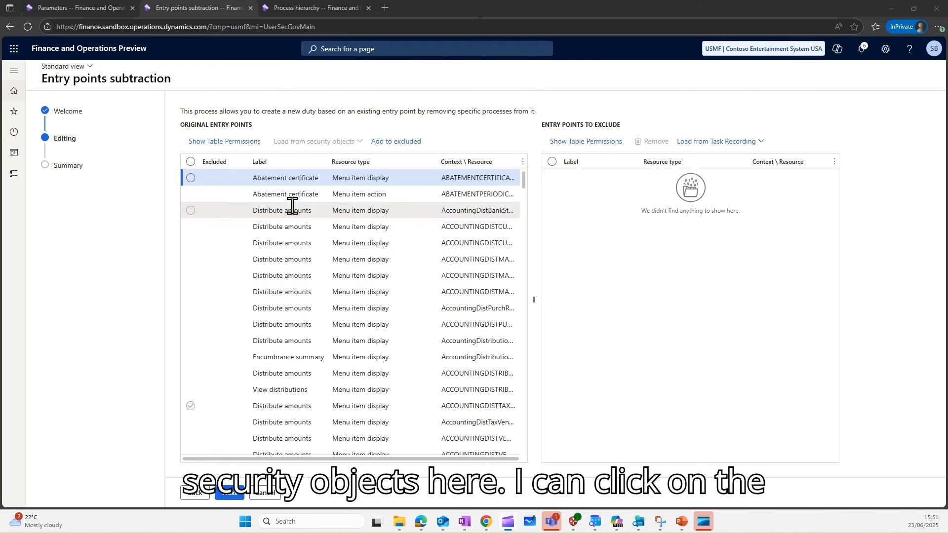
Step: Check the table permissions of the original entry points, and add the AdvancedLedgerEntry items New and Post to the entry points to exclude
click(240, 143)
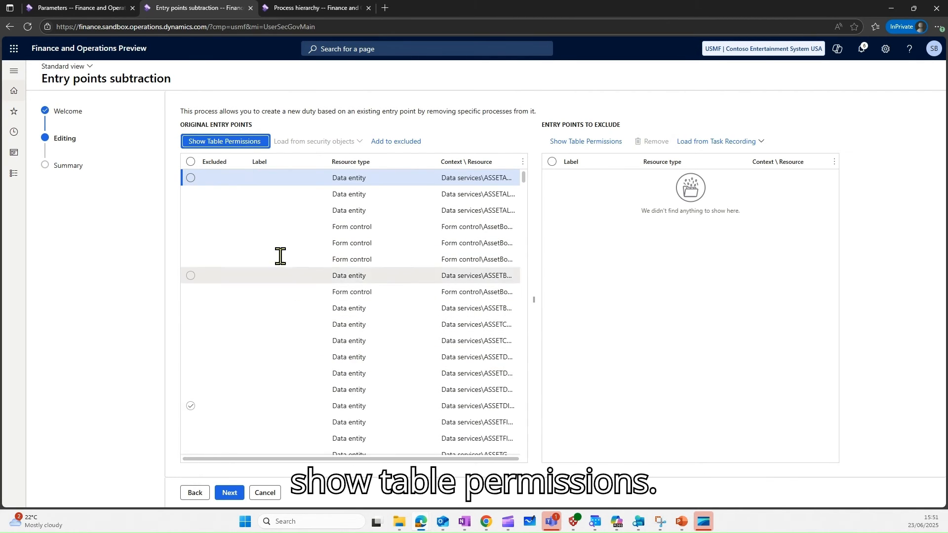
click(250, 143)
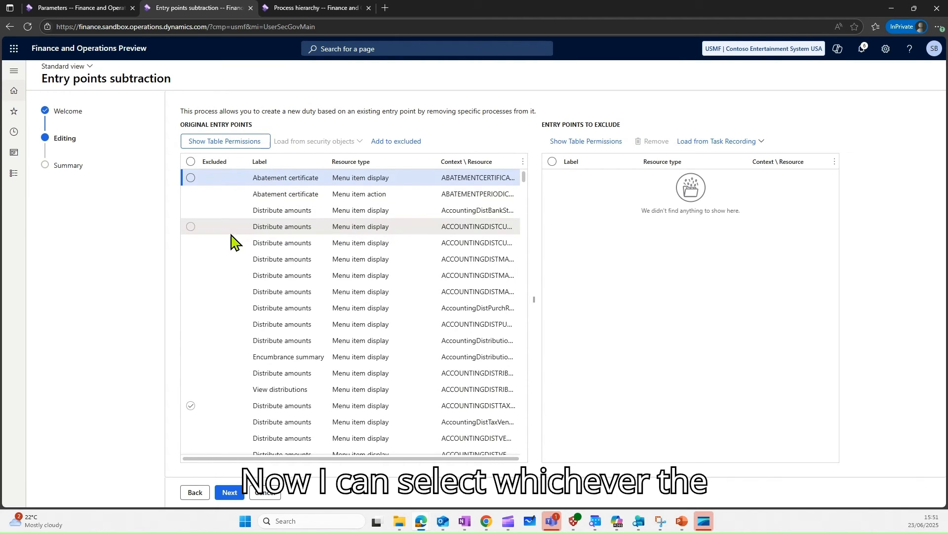
click(191, 227)
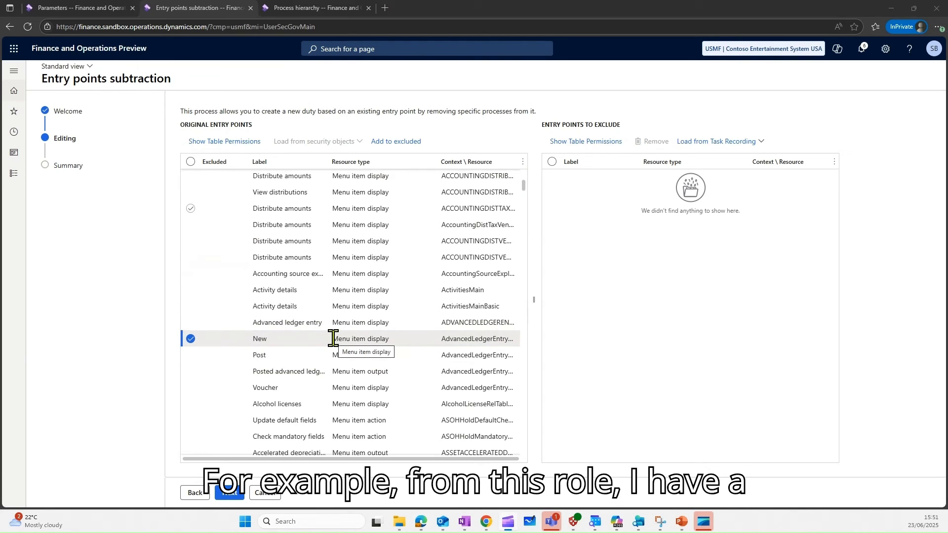
click(277, 341)
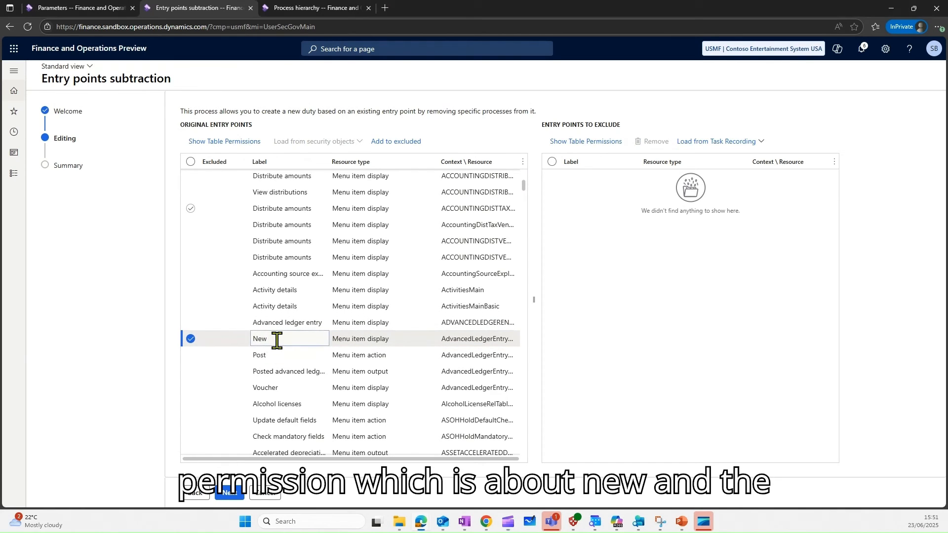
click(191, 356)
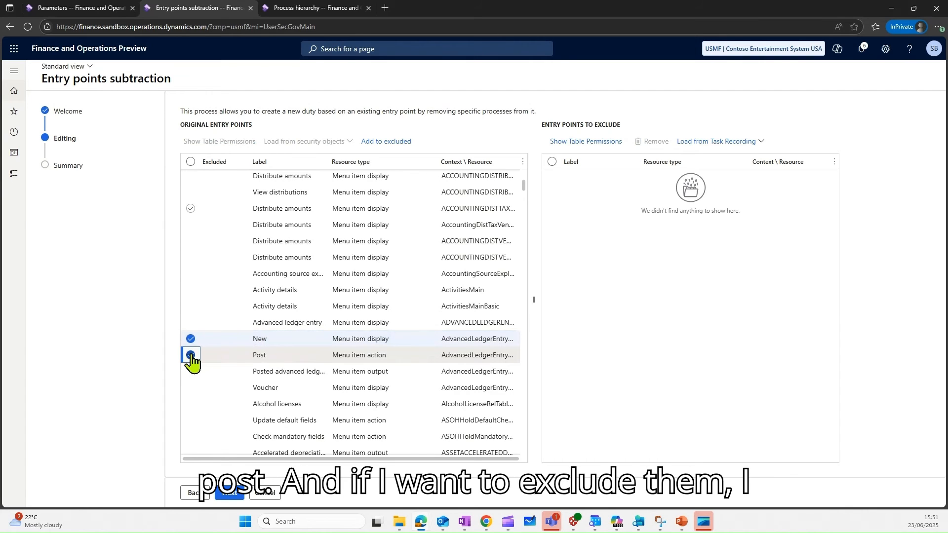
click(396, 144)
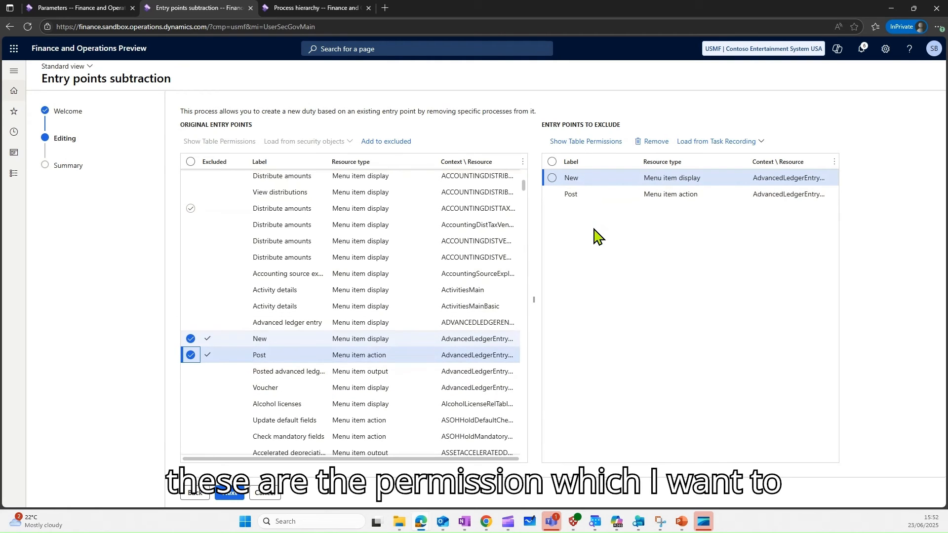
Step: Look through the remaining original entry points, and finish the entry points subtraction with New and Post excluded
scroll(305, 326, down, 5)
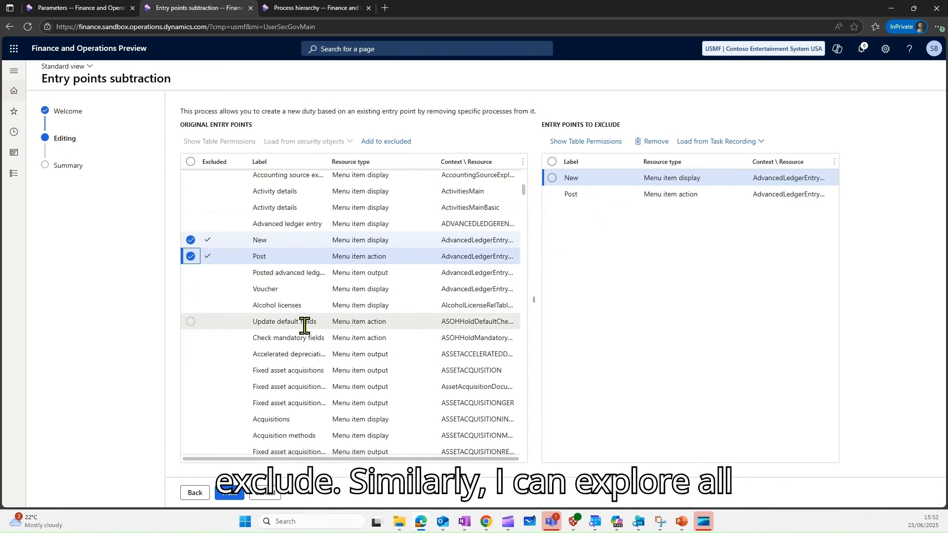
scroll(305, 327, down, 3)
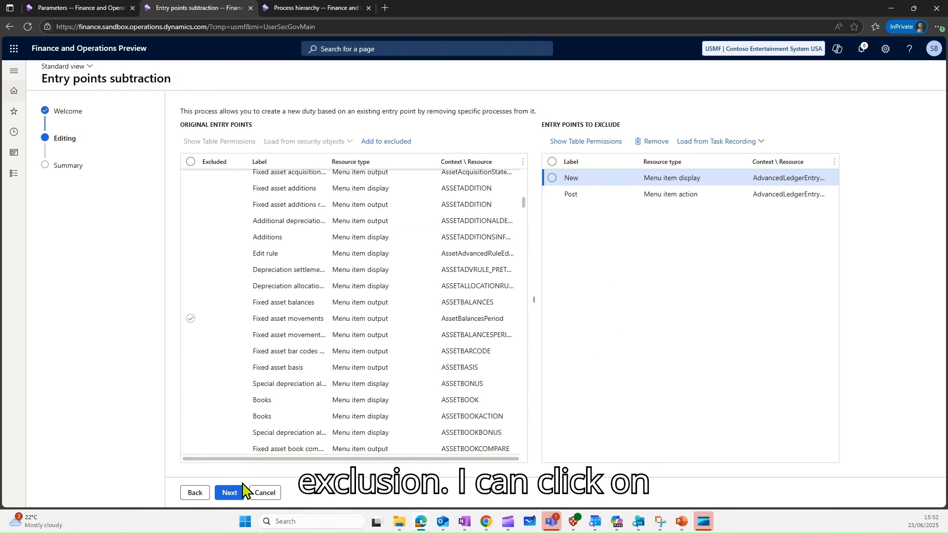
click(230, 494)
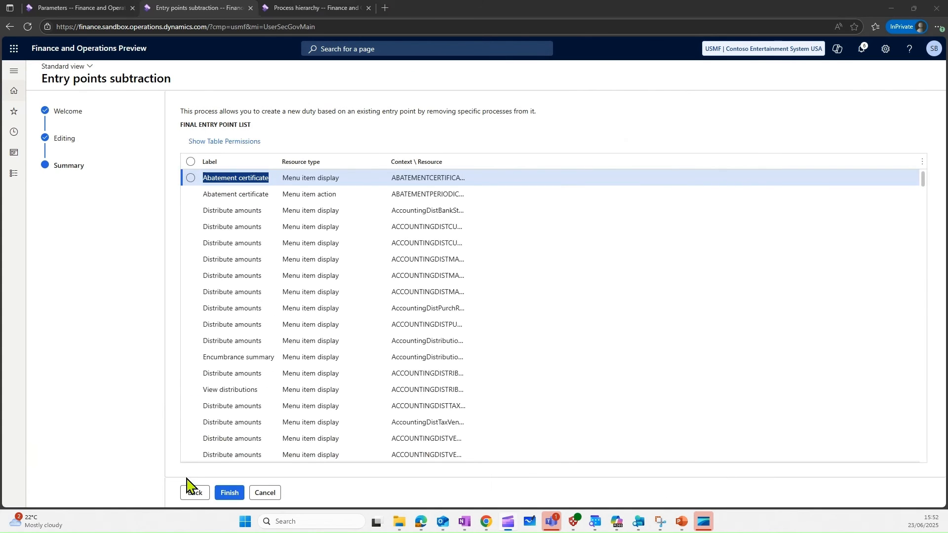
click(236, 492)
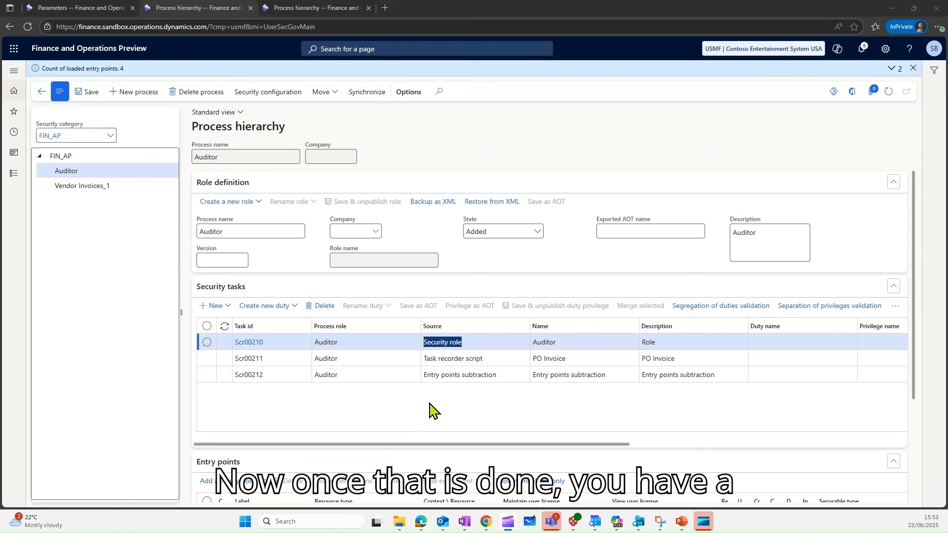
Step: Select the Entry points subtraction task and review the options for loading from task recording, security objects and an existing task
click(390, 375)
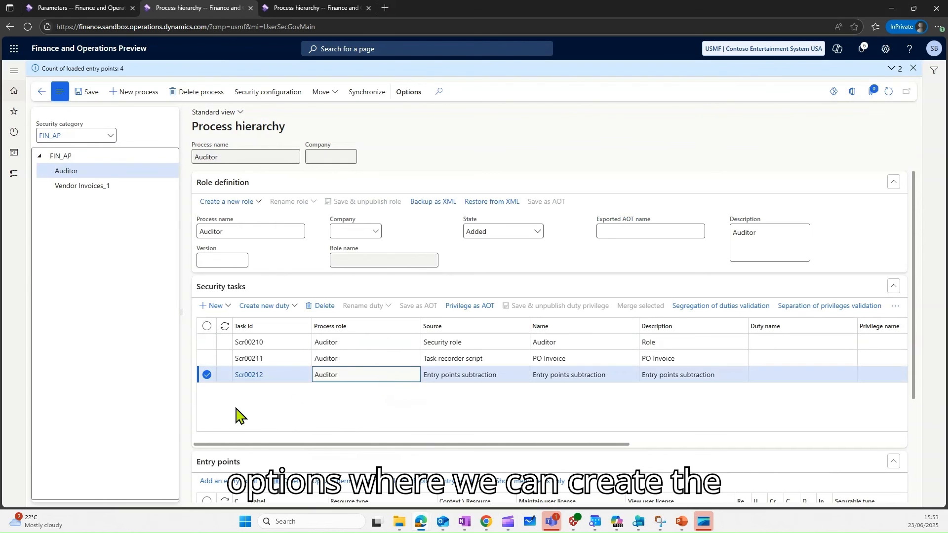
click(894, 307)
click(897, 308)
click(896, 307)
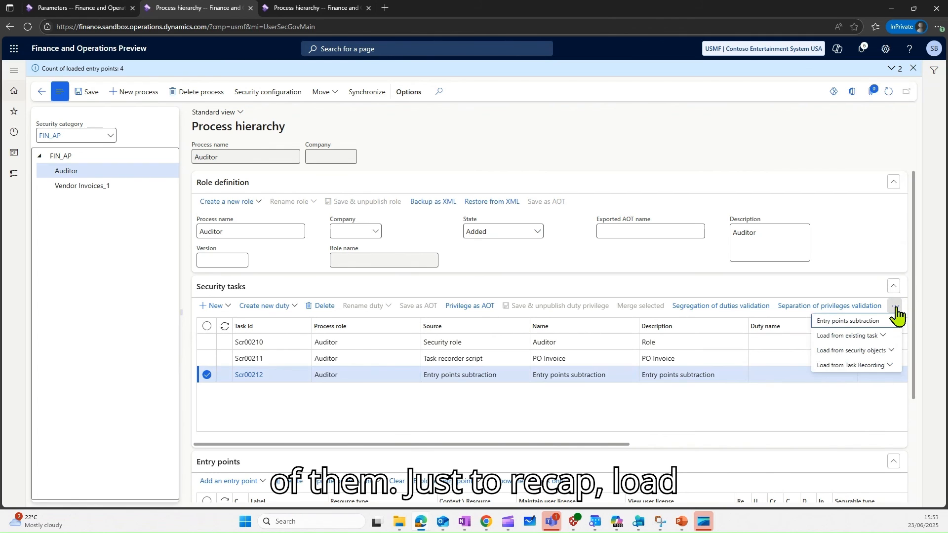
click(885, 366)
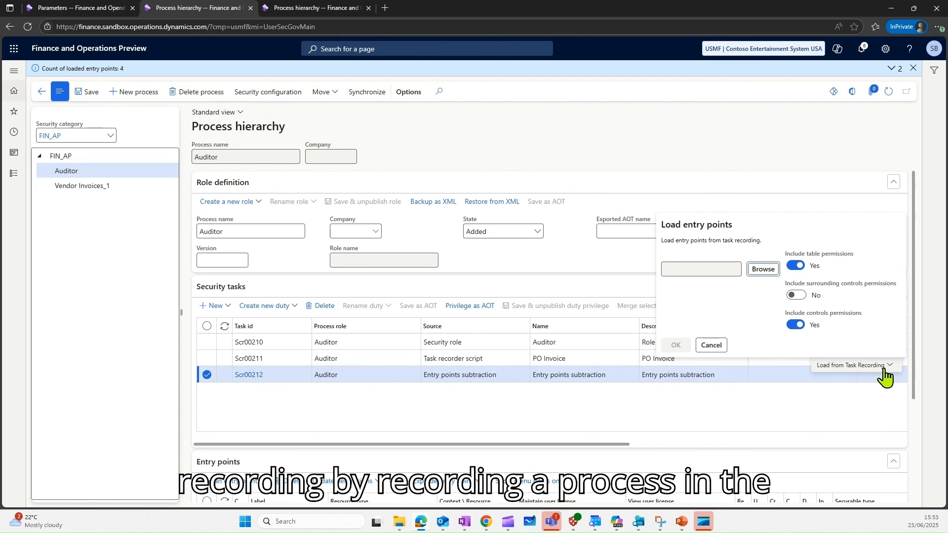
click(854, 371)
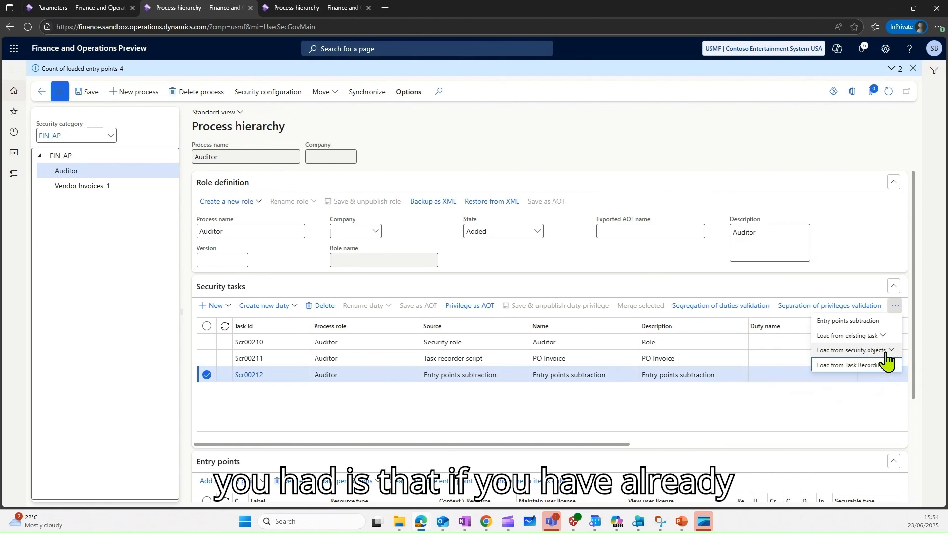
click(868, 351)
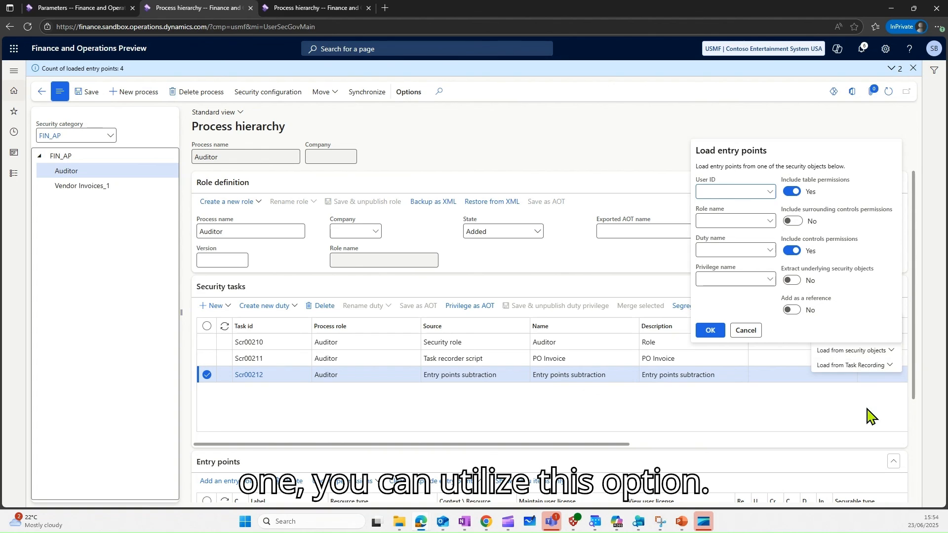
click(892, 351)
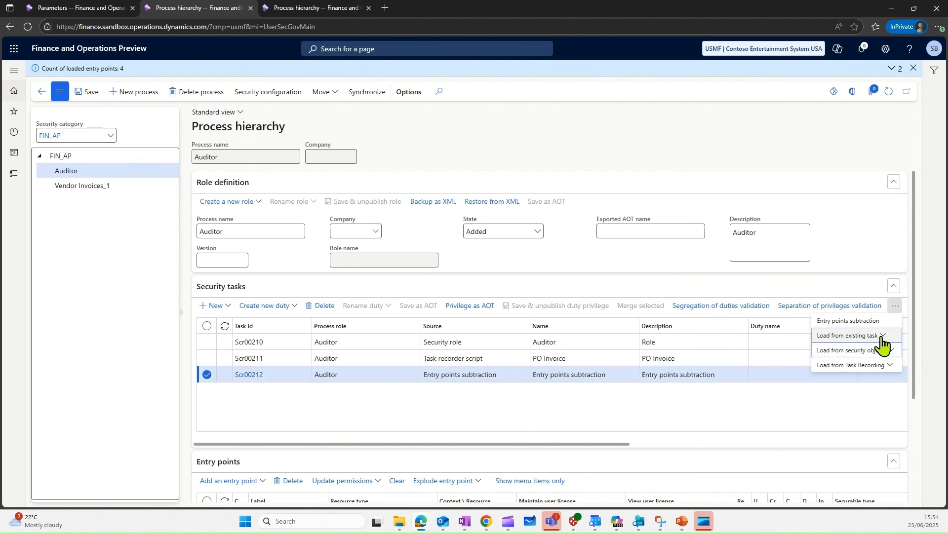
click(881, 338)
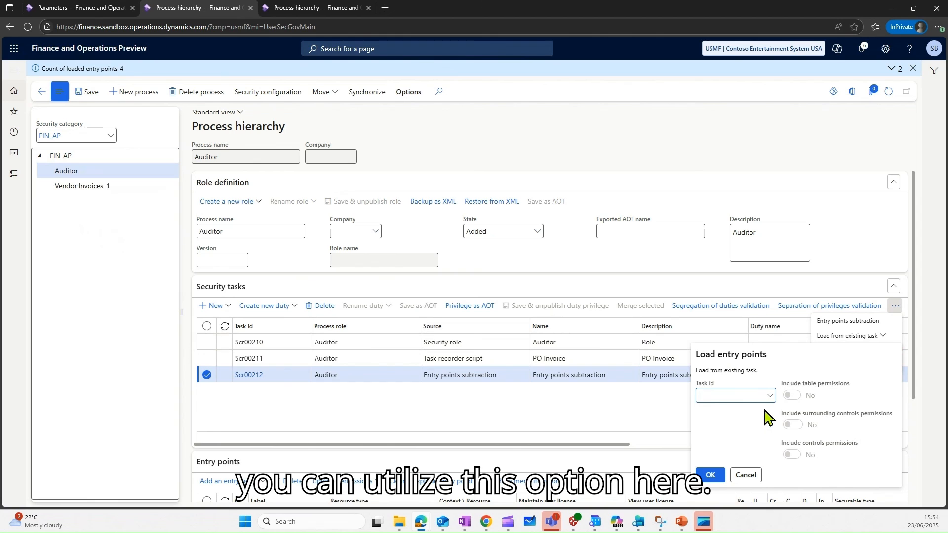
click(864, 335)
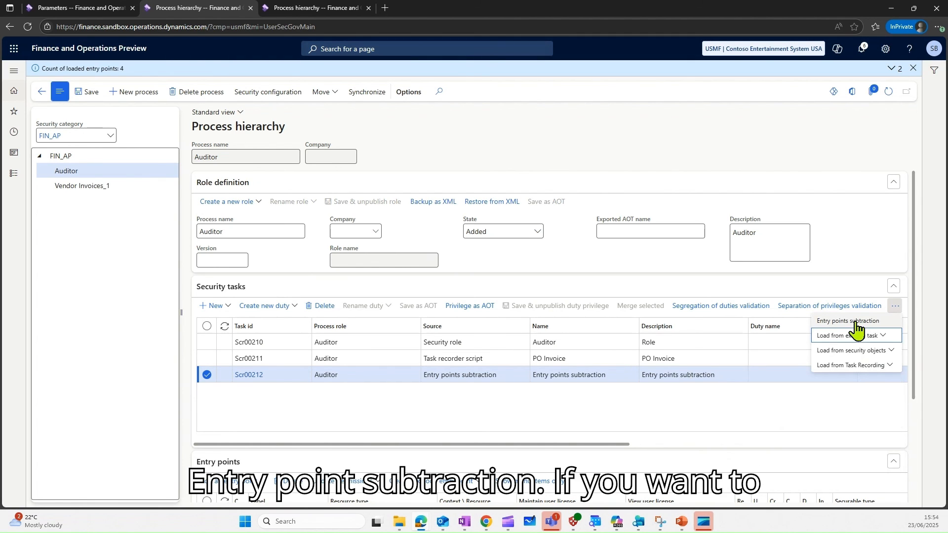